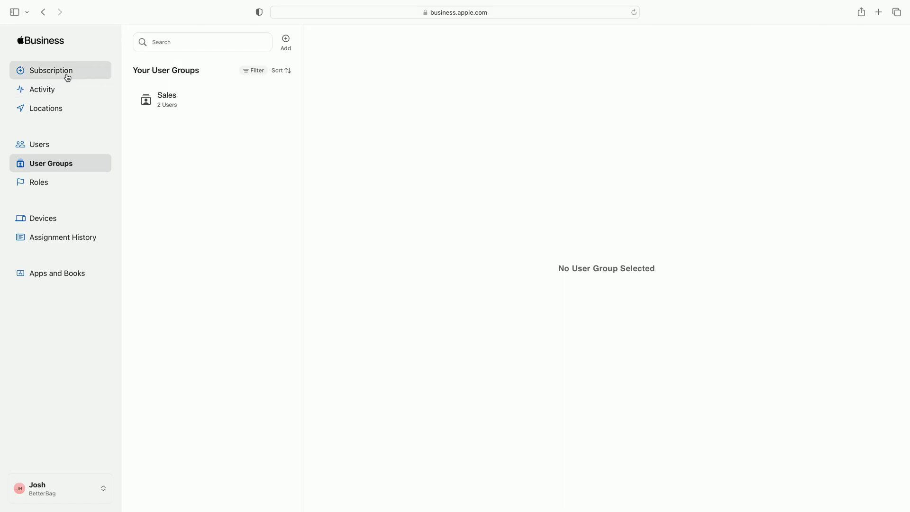
Start the Business Essentials trial with the Up to 3 devices, 200 GB, AppleCare+ employee plan
left_click(67, 76)
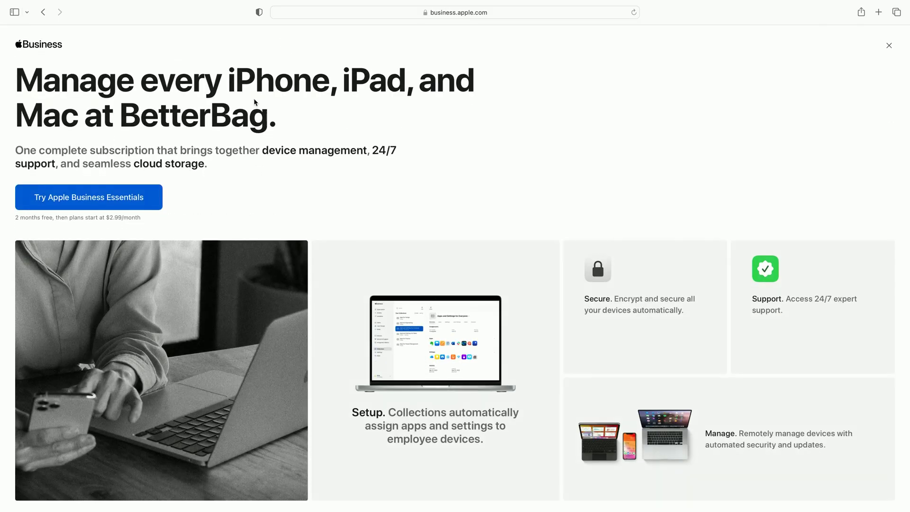
left_click(99, 199)
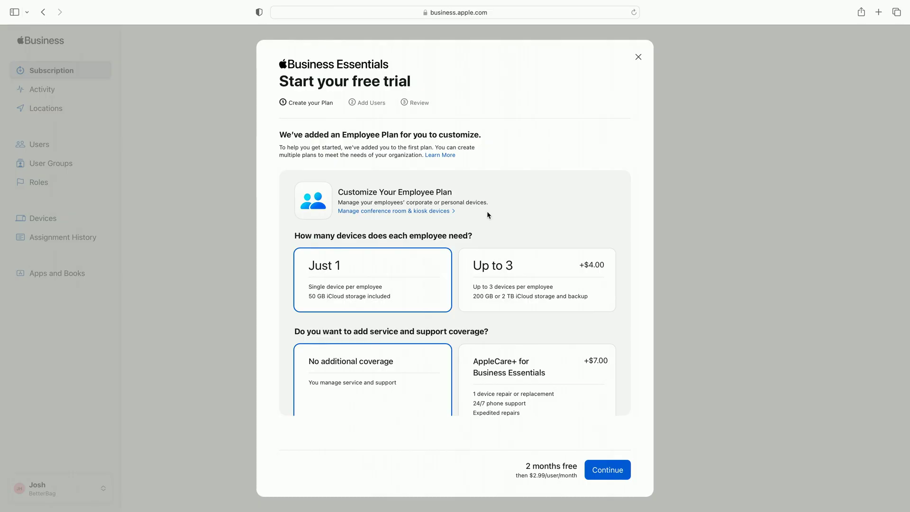
left_click(516, 260)
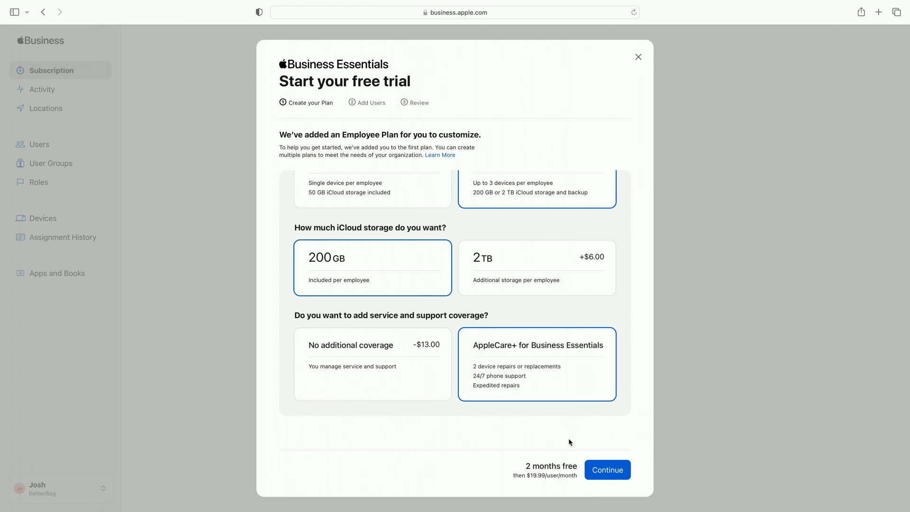
left_click(609, 469)
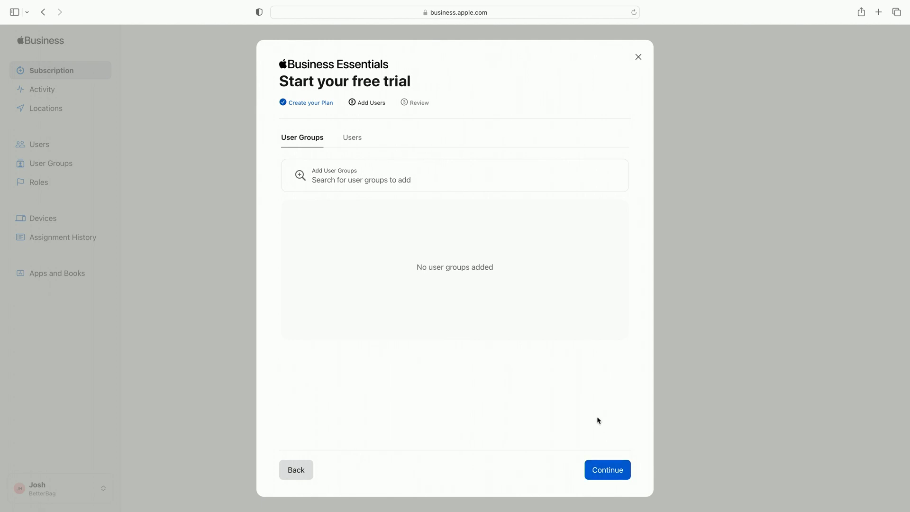
Add the Sales user group to the Business Essentials employee plan and continue
left_click(462, 169)
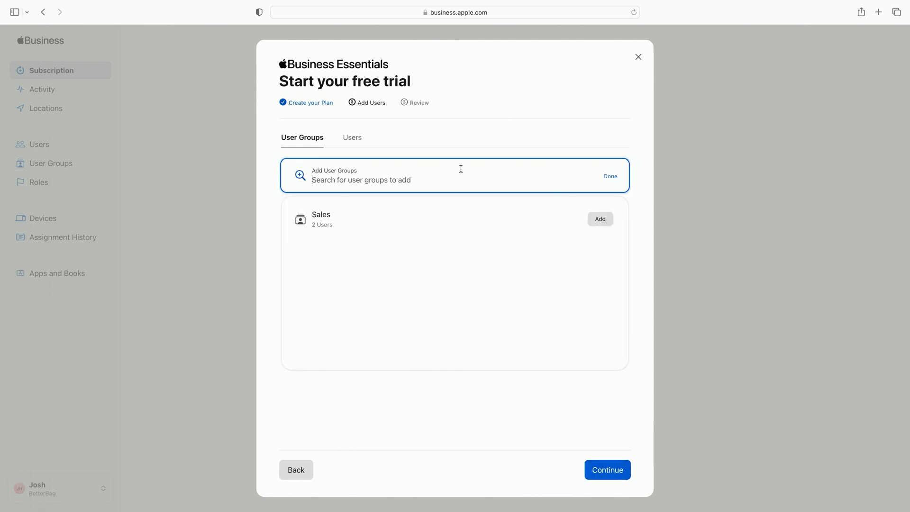
left_click(600, 219)
left_click(597, 473)
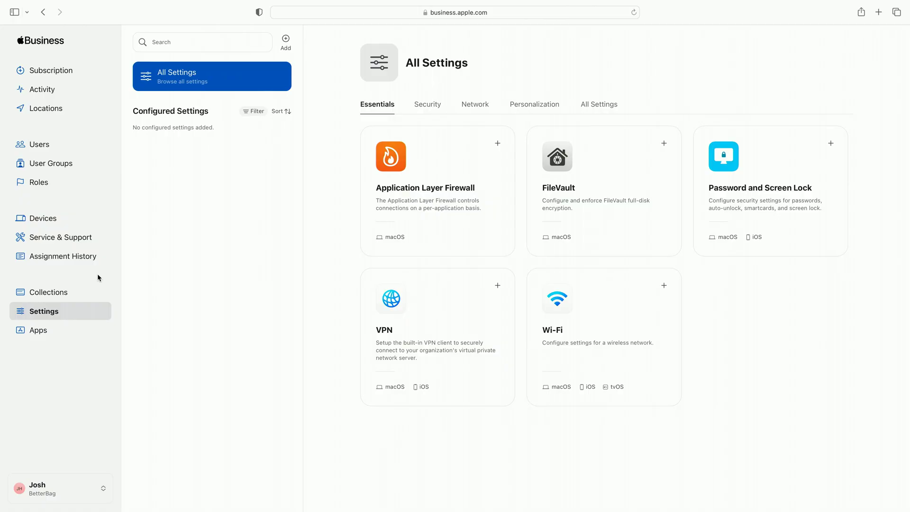
left_click(432, 108)
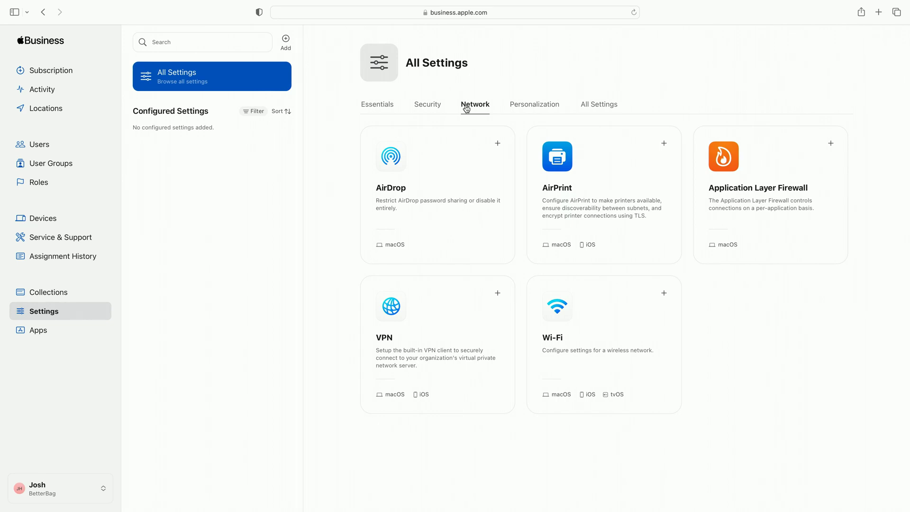
left_click(537, 105)
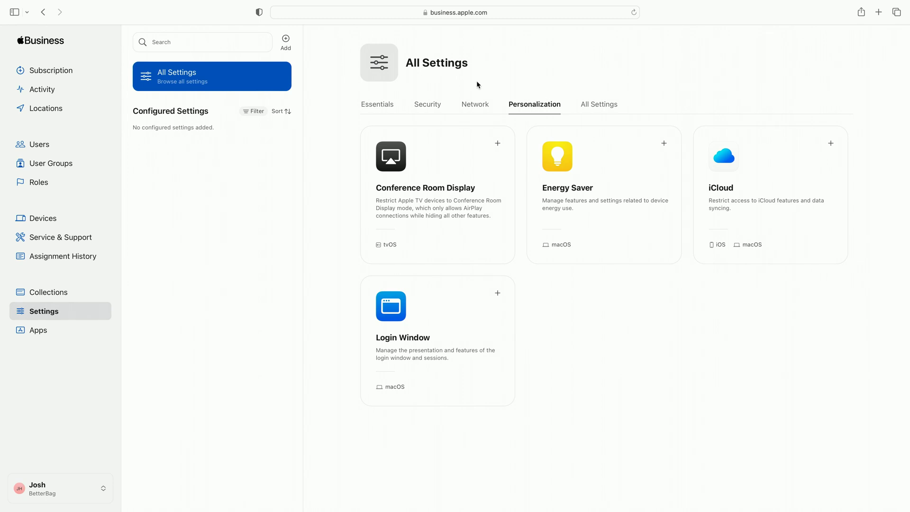
left_click(368, 104)
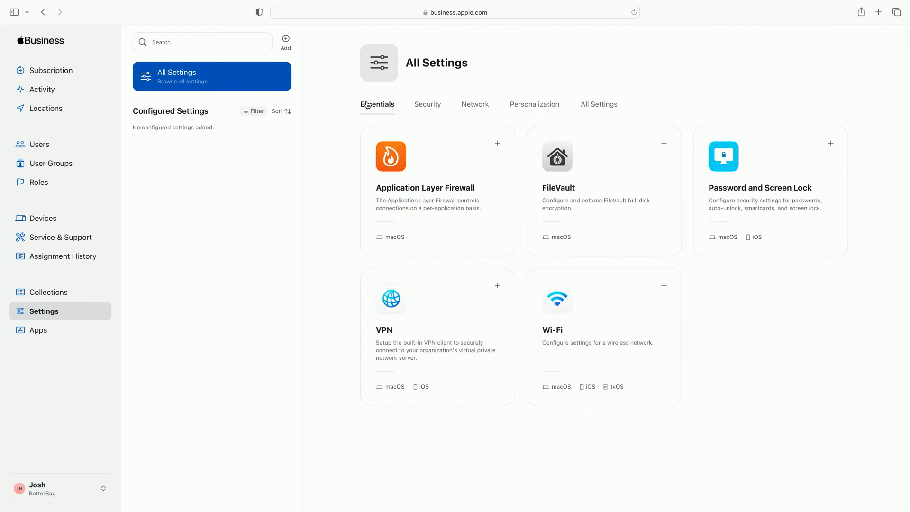
left_click(831, 143)
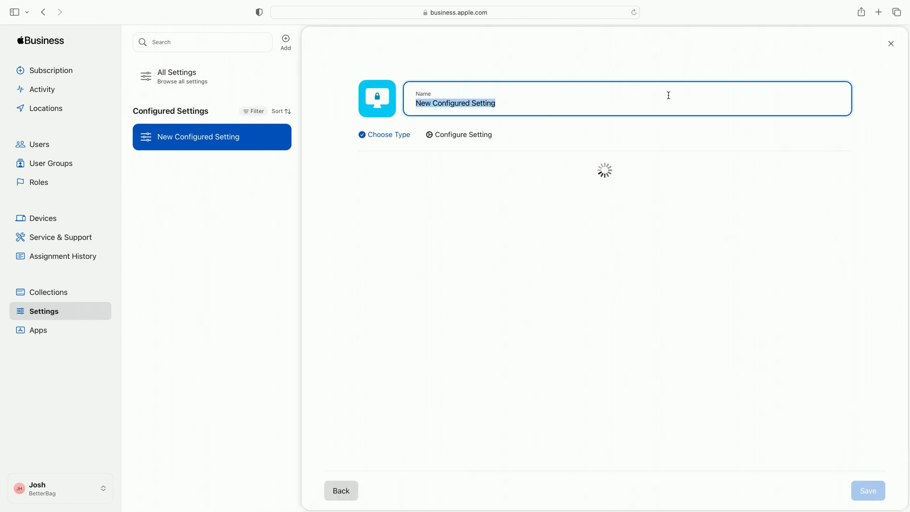
Name the Password and Screen Lock setting 'Password Policy' and save it
type("Password Policy")
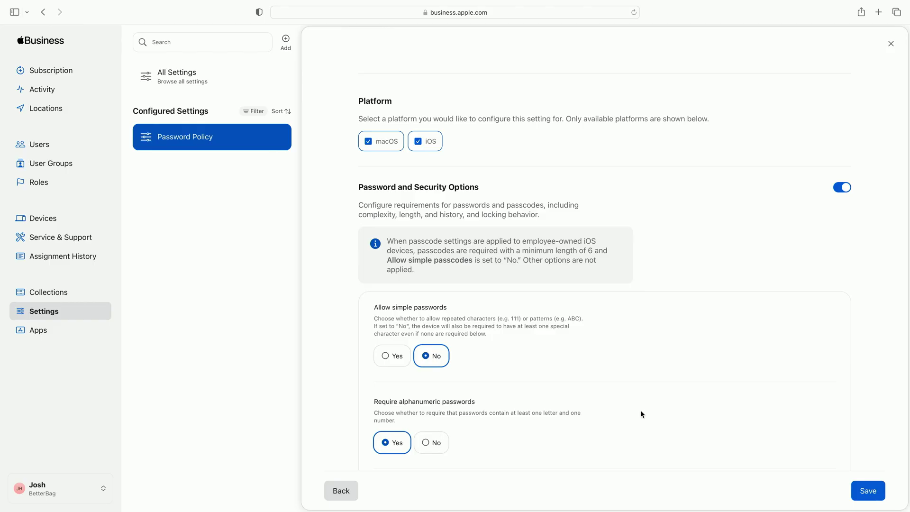
left_click(870, 499)
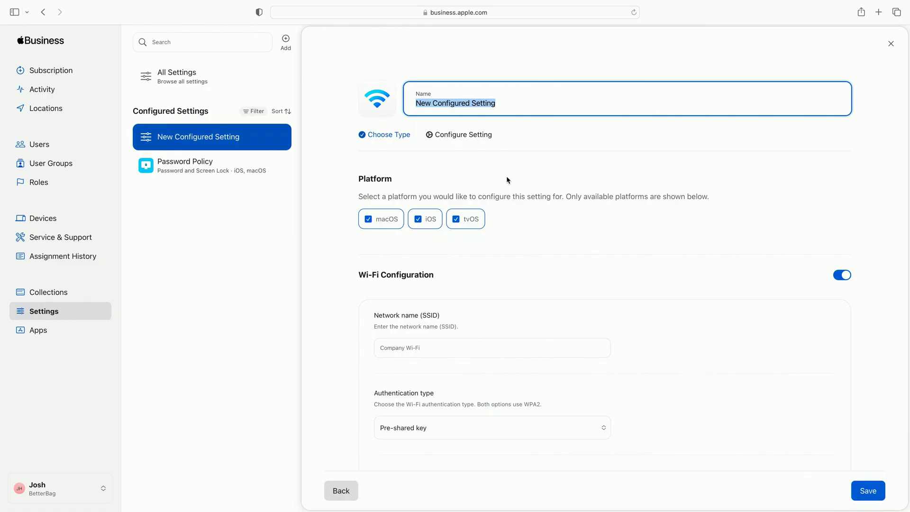
Save a Wi-Fi setting with name and SSID 'Betterbag Secure Wi-Fi' and its pre-shared key password
type("bet")
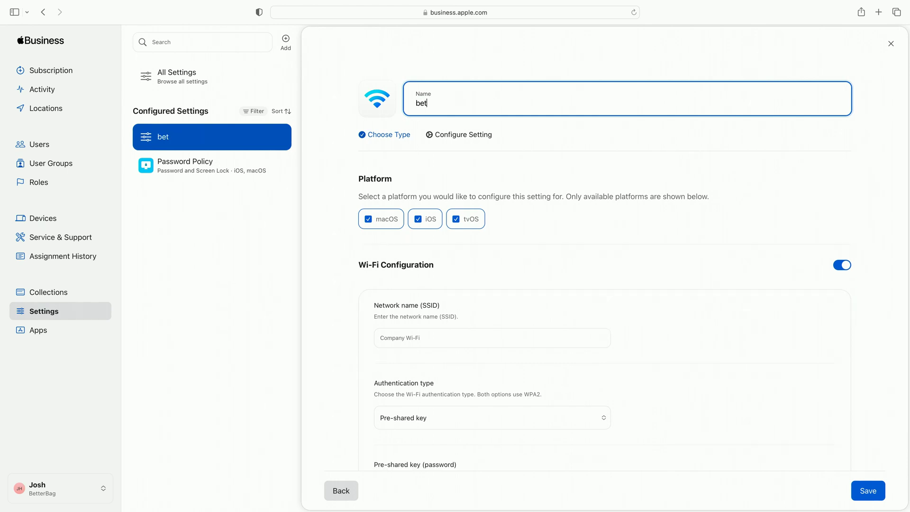
type("t")
key("Return")
left_click(491, 338)
type("b")
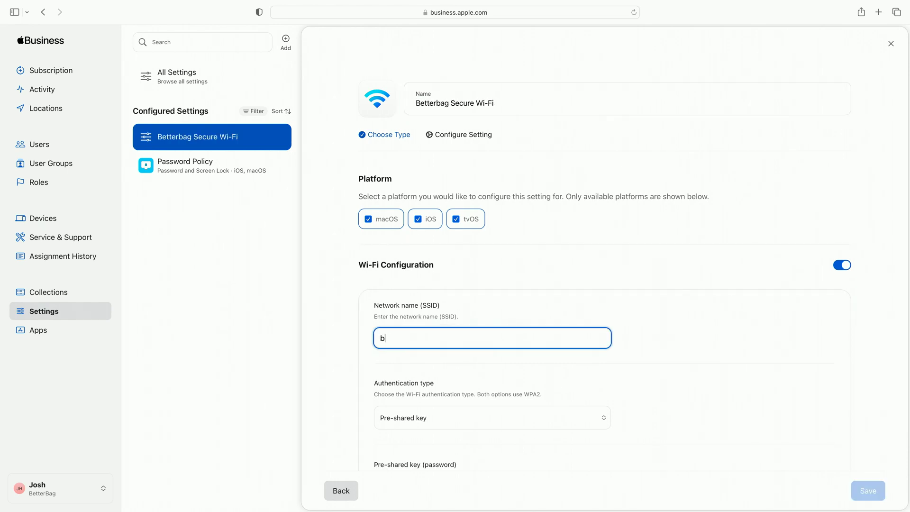
type("ett")
key("Return")
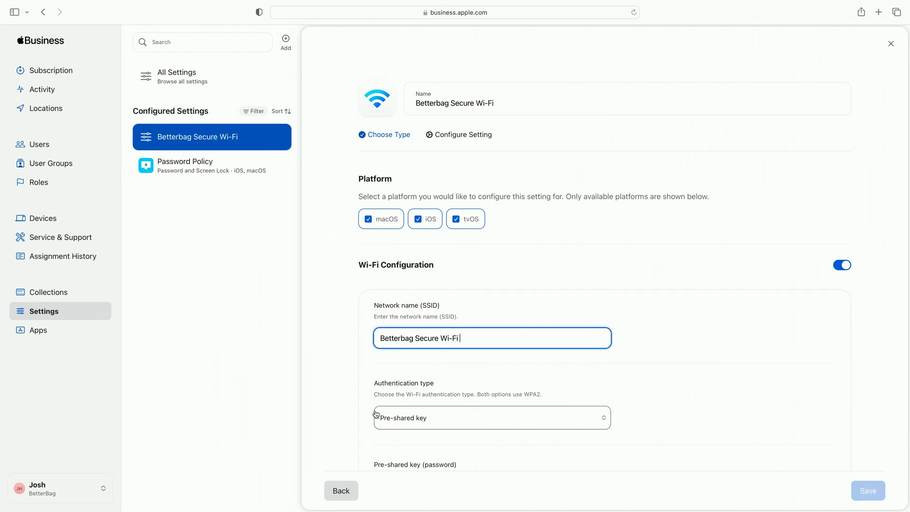
scroll(376, 413, "down", 5)
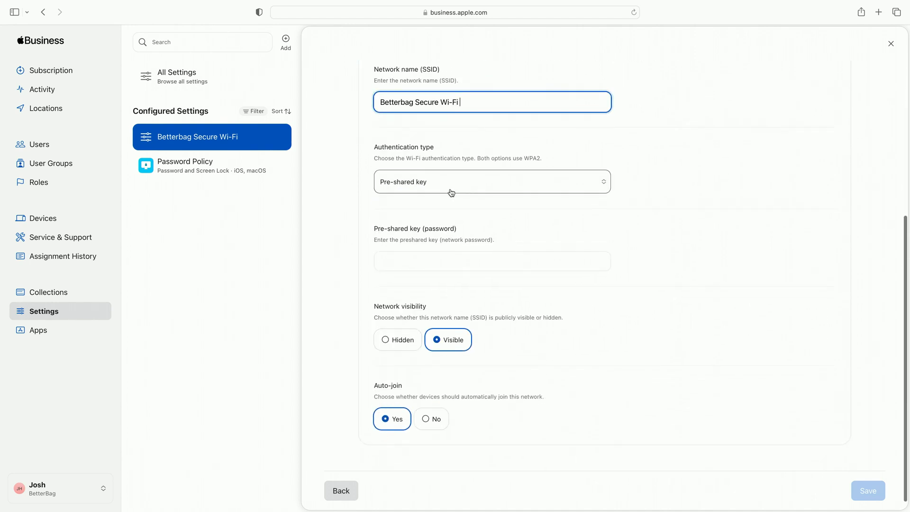
left_click(396, 261)
type("b")
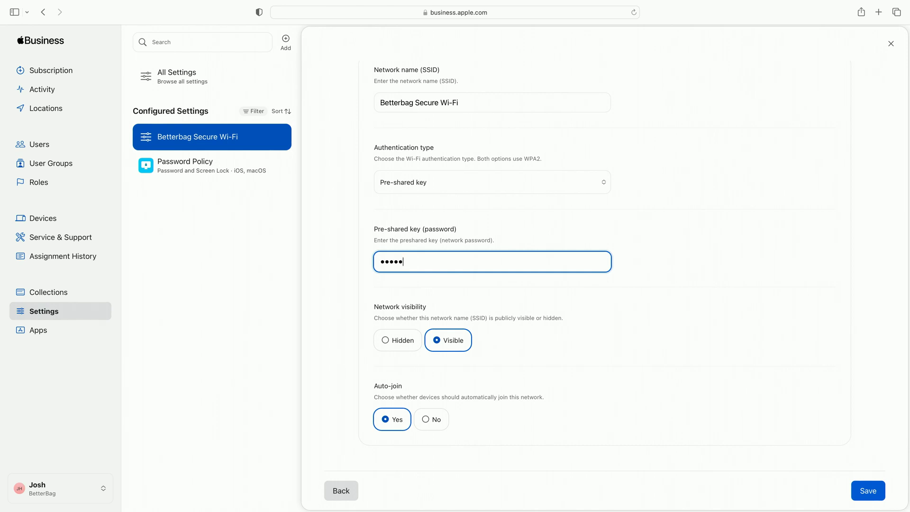
left_click(867, 491)
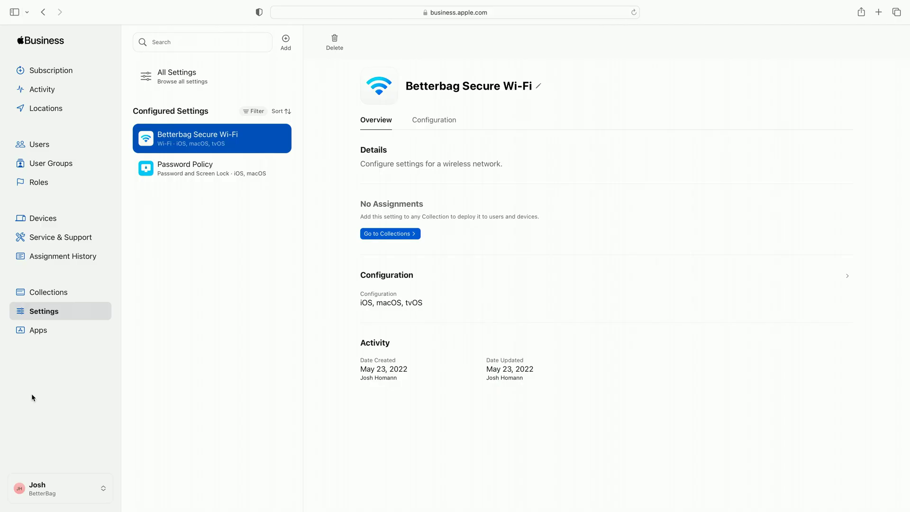
Go to Apps and open the app Store
left_click(55, 333)
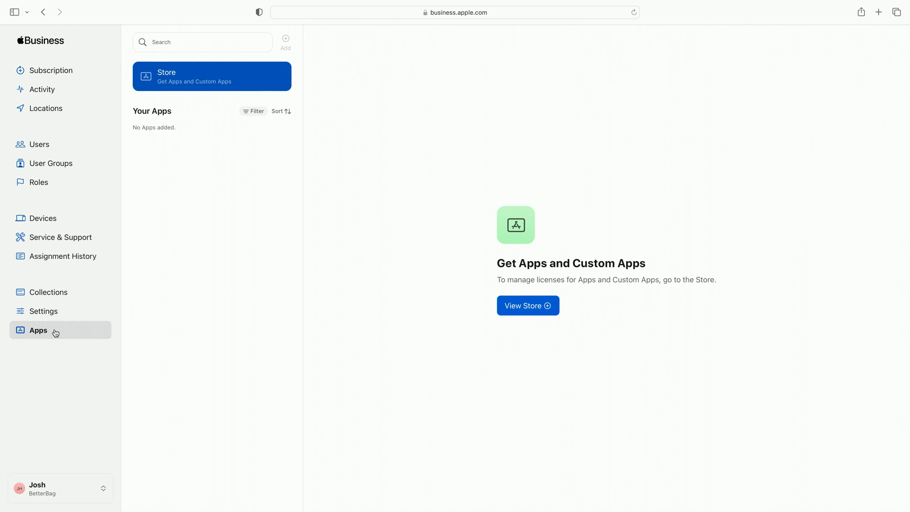
left_click(530, 306)
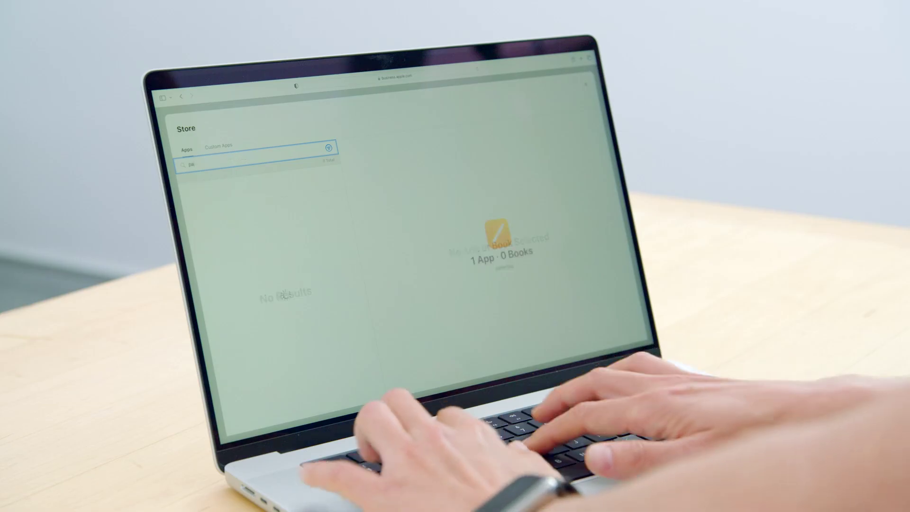
Search the Store for ID 361309726 and open the Pages Buy Licenses pane
key("Return")
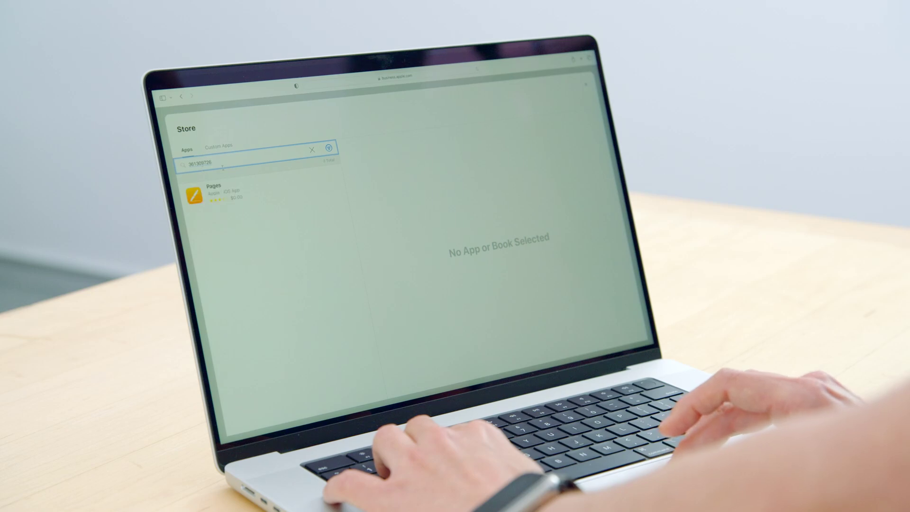
left_click(222, 187)
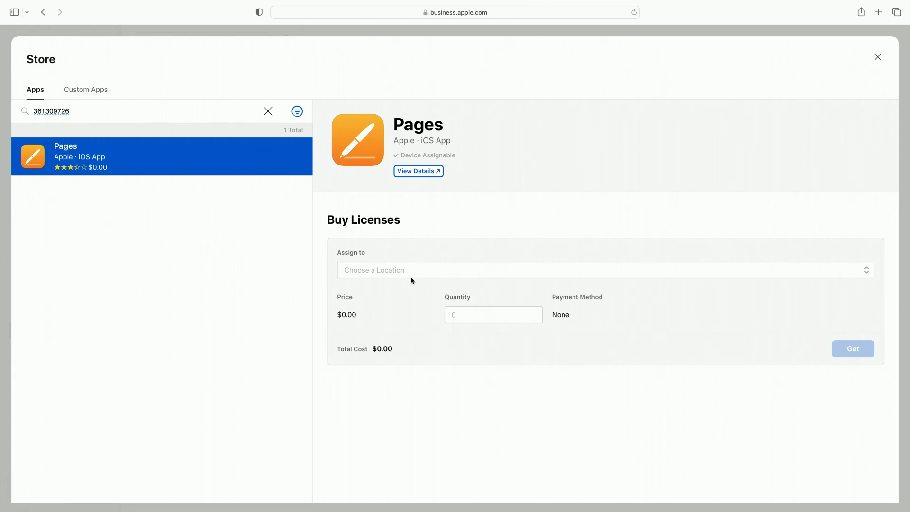
left_click(412, 275)
Assign the Pages licenses to BetterBag with a quantity of 4
left_click(418, 283)
left_click(475, 313)
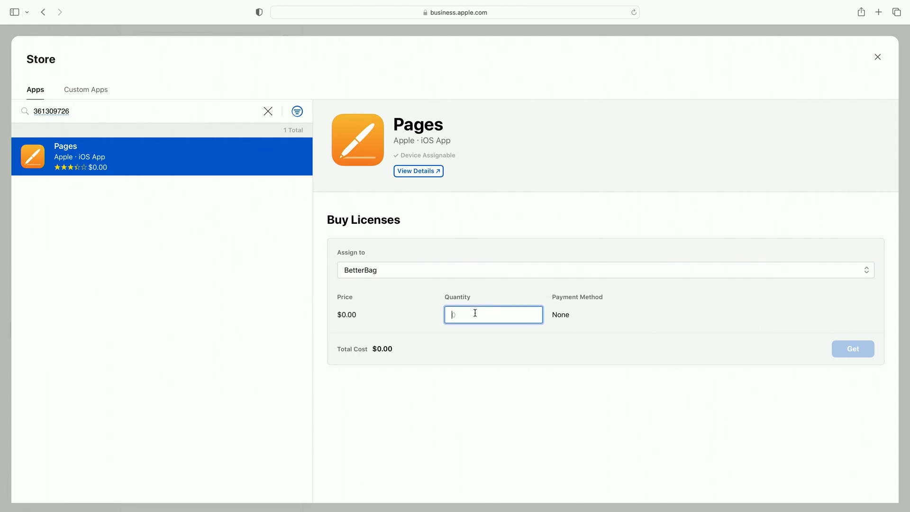
type("4")
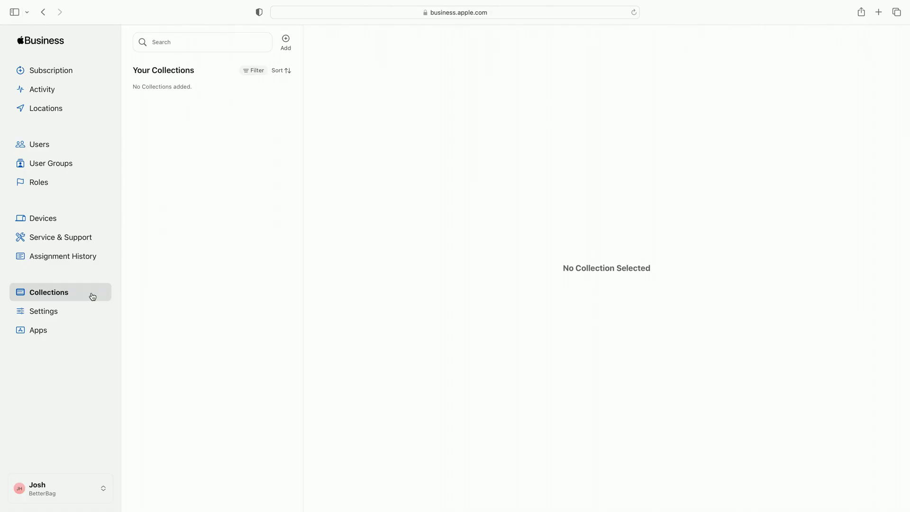
Create a collection named 'Sales' and add the Pages app to it
left_click(286, 42)
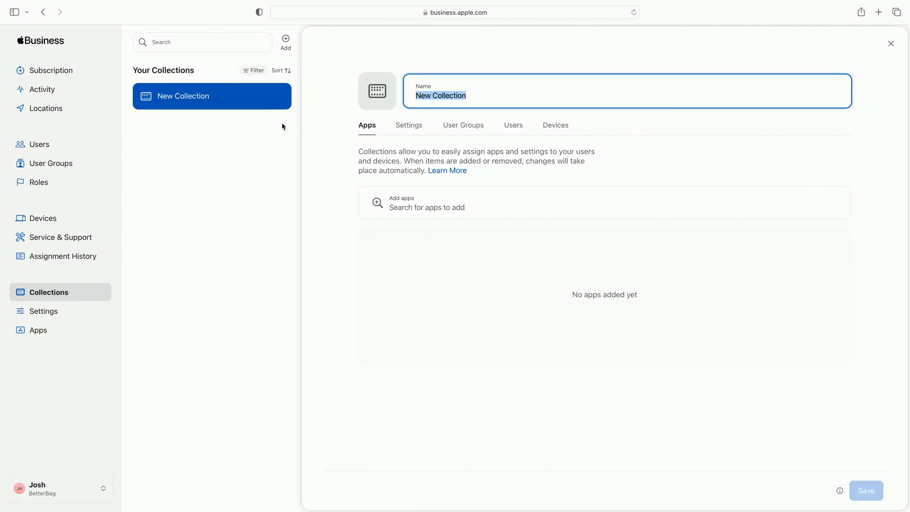
type("Sales")
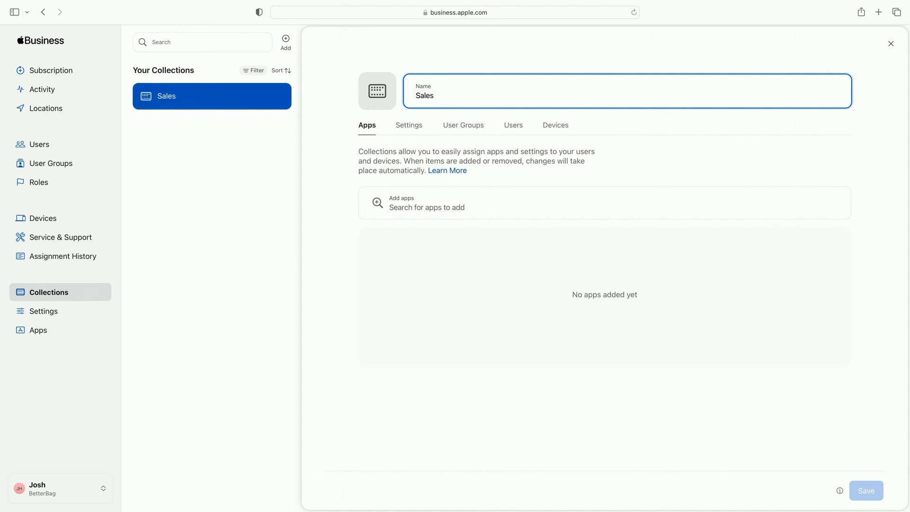
left_click(499, 217)
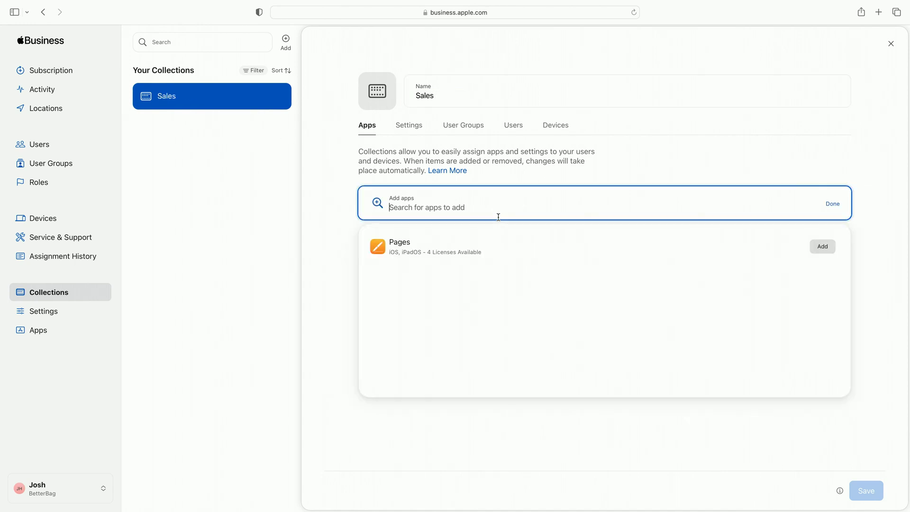
left_click(823, 246)
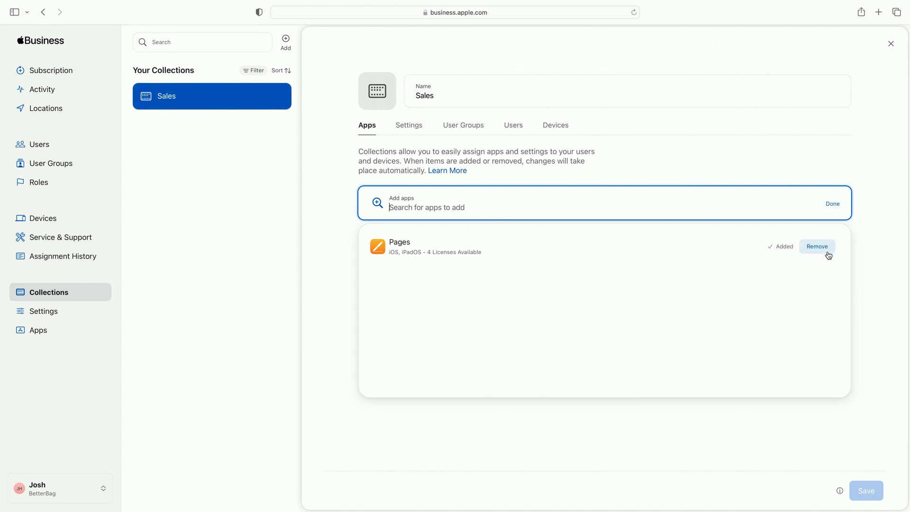
left_click(417, 132)
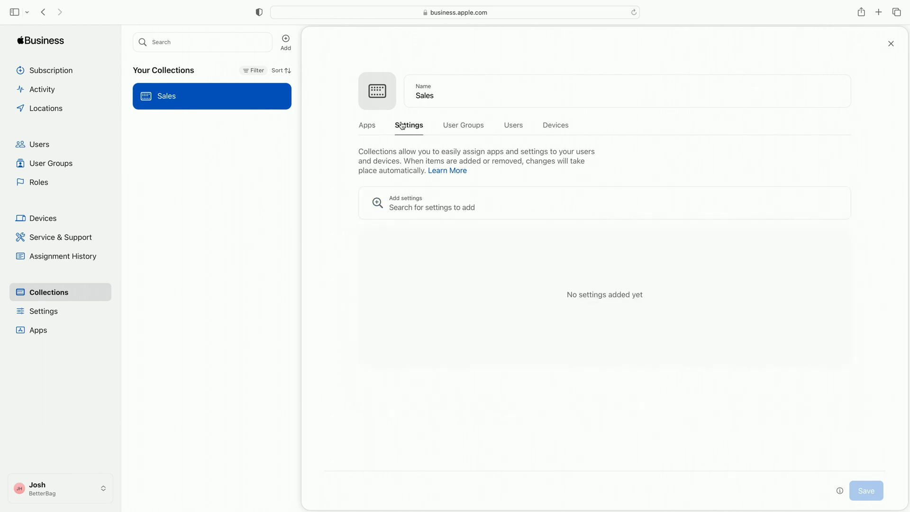
Add the Betterbag Secure Wi-Fi and Password Policy settings to the Sales collection
left_click(420, 206)
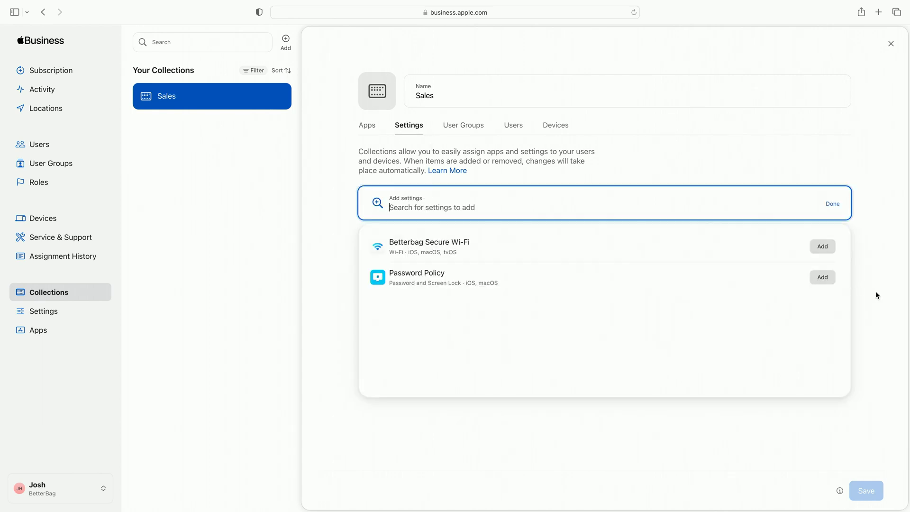
left_click(823, 247)
left_click(824, 277)
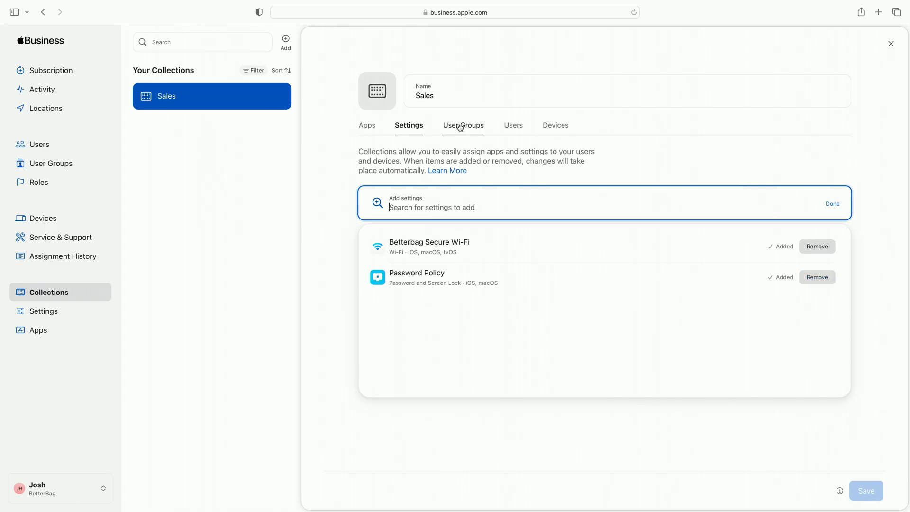
left_click(460, 128)
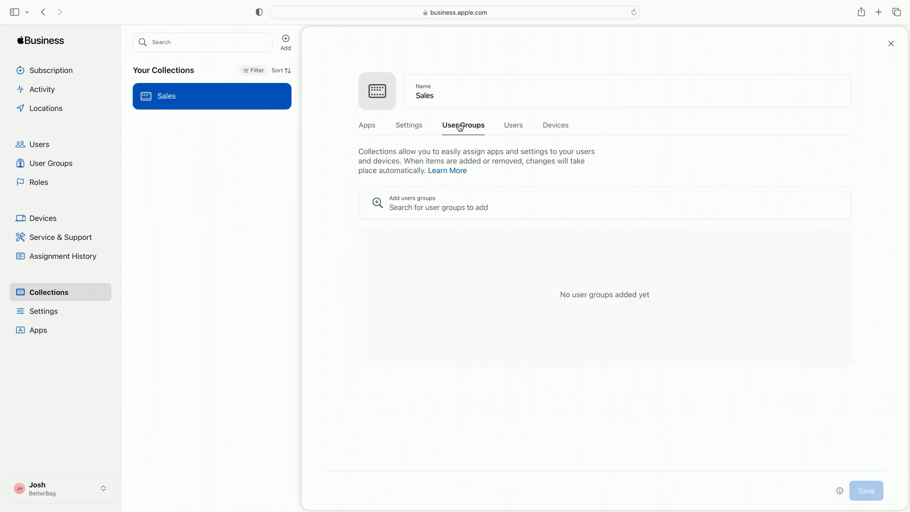
Assign the Sales user group to the Sales collection and save it
left_click(432, 211)
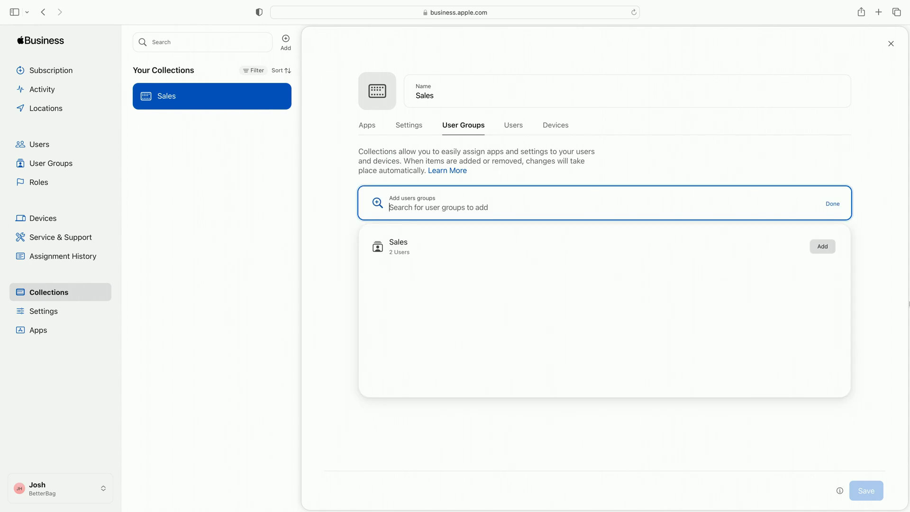
left_click(821, 248)
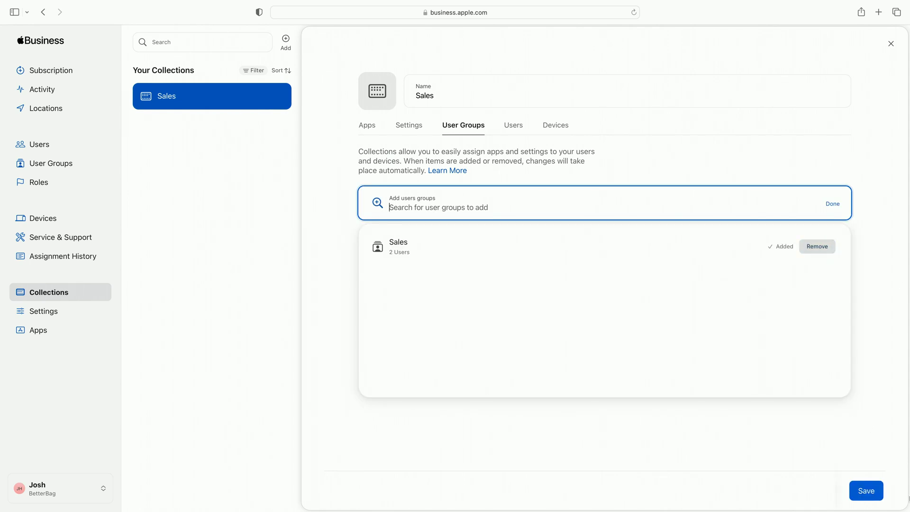
left_click(866, 490)
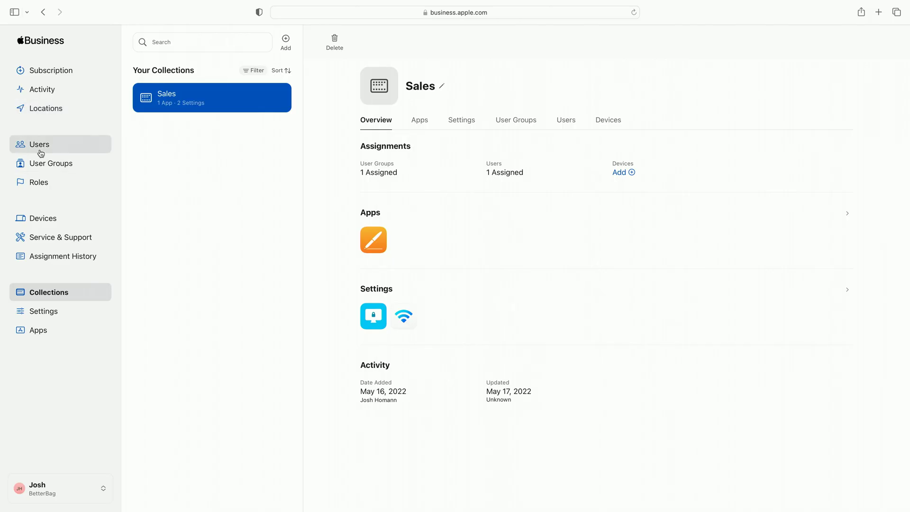
left_click(41, 153)
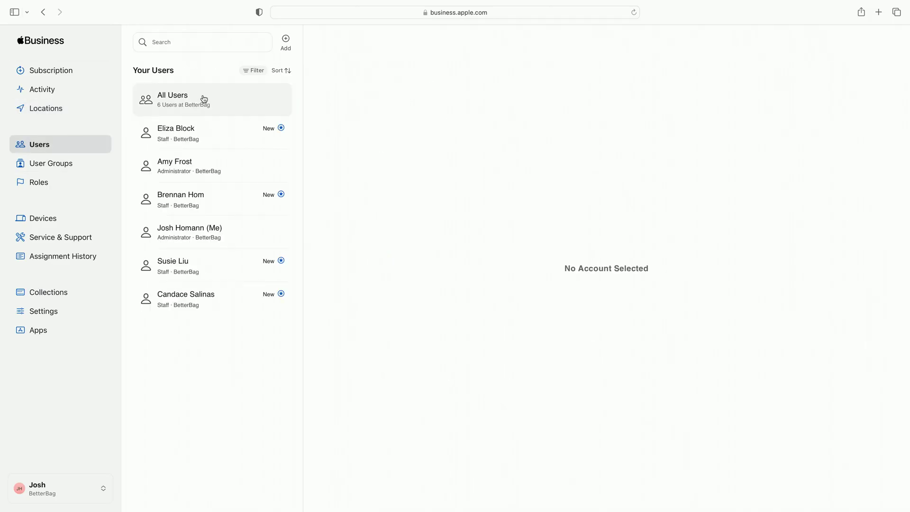
Select the first staff user and begin creating a new sign-in for them
left_click(192, 138)
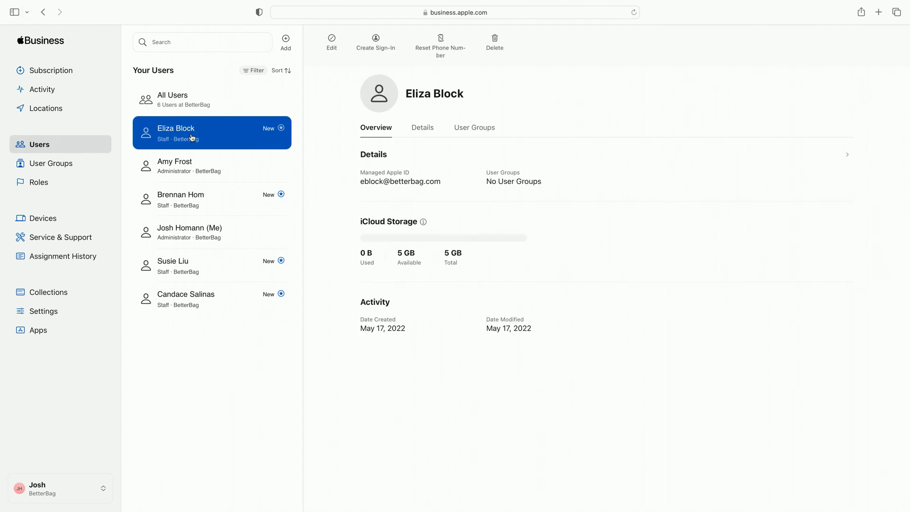
left_click(383, 47)
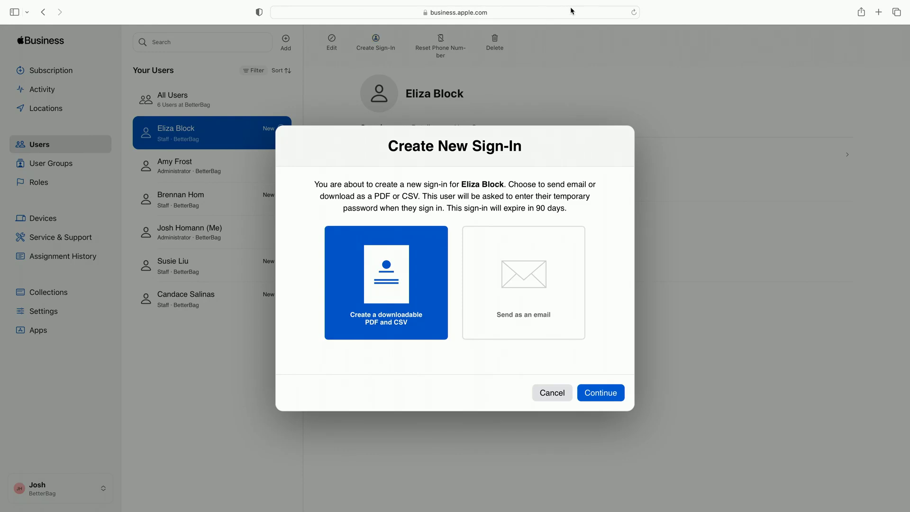
Choose the Send as an email option for the staff user's new sign-in
left_click(491, 321)
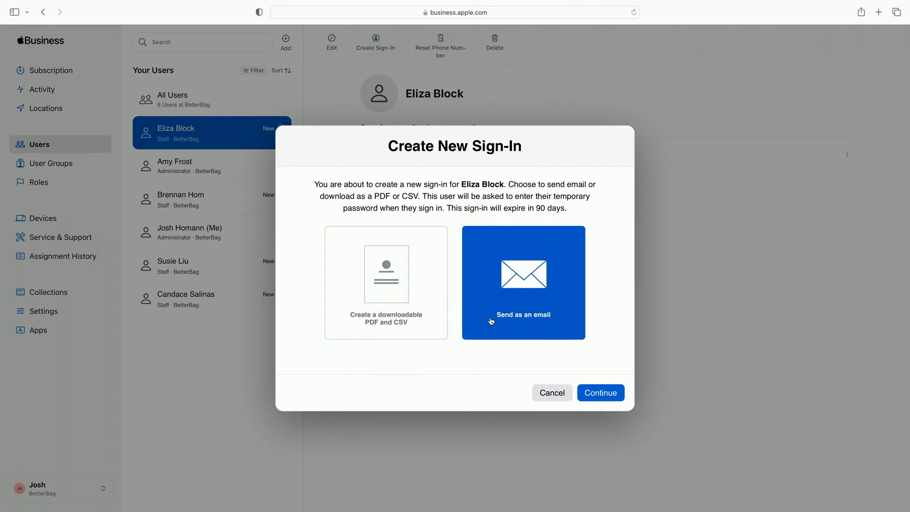